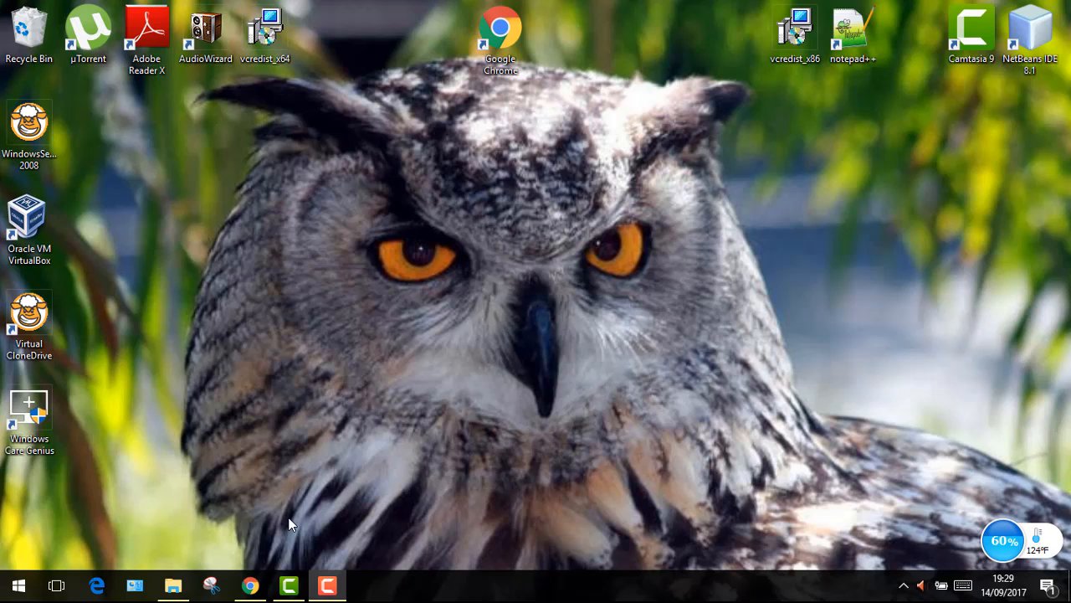
- Switch to Camtasia to view its empty project window and minimize it
{"action": "left_click", "coordinate": [285, 594]}
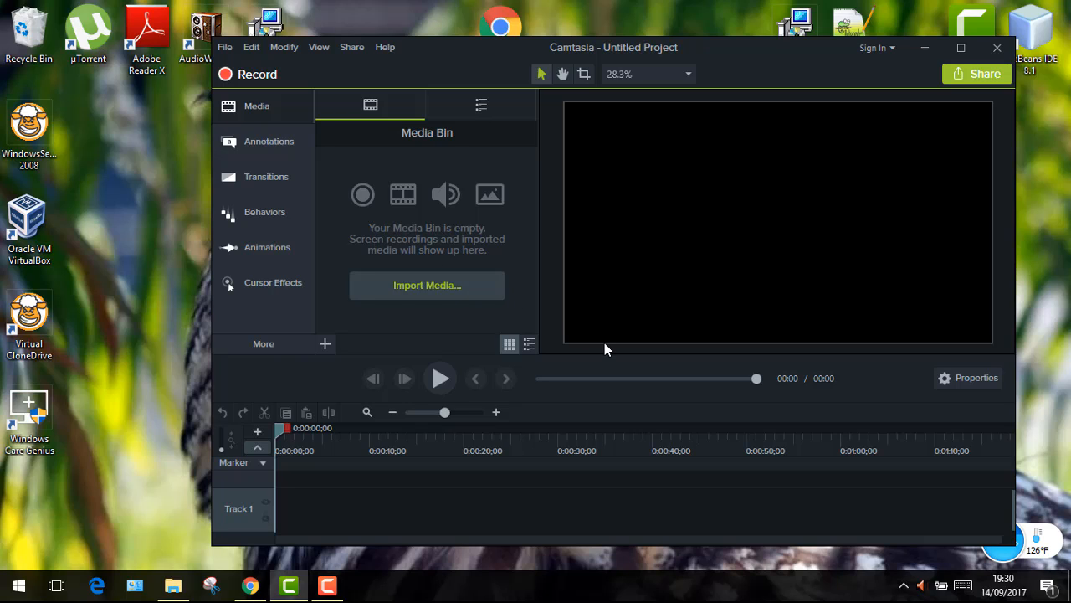
{"action": "left_click", "coordinate": [485, 462]}
{"action": "left_click", "coordinate": [926, 46]}
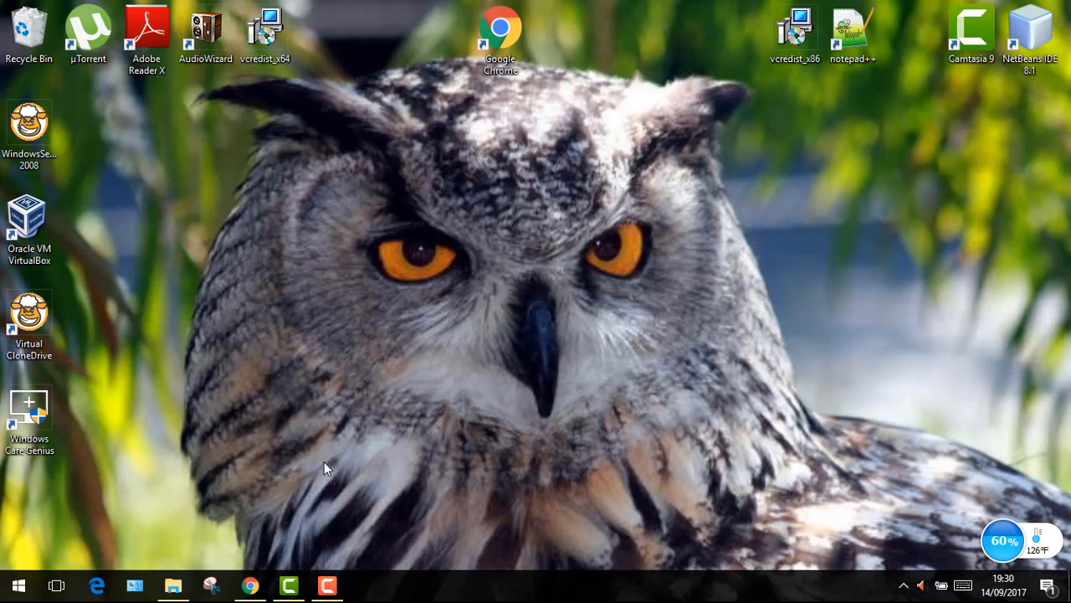
- Switch to Chrome and view the FileHippo download pages for Camtasia Studio and Virtual CloneDrive
{"action": "left_click", "coordinate": [250, 585]}
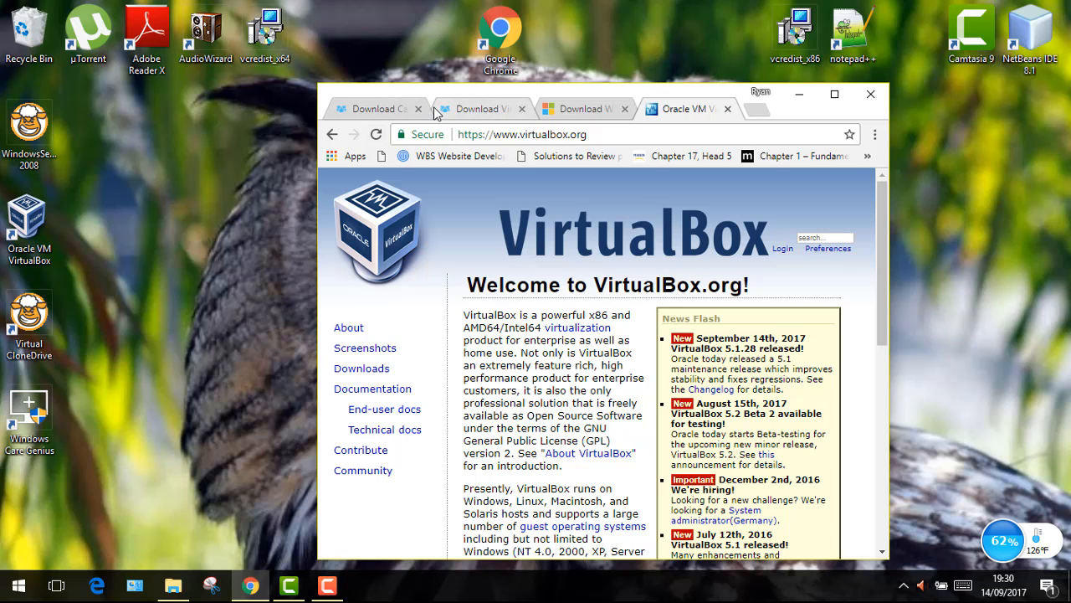
{"action": "left_click", "coordinate": [378, 114]}
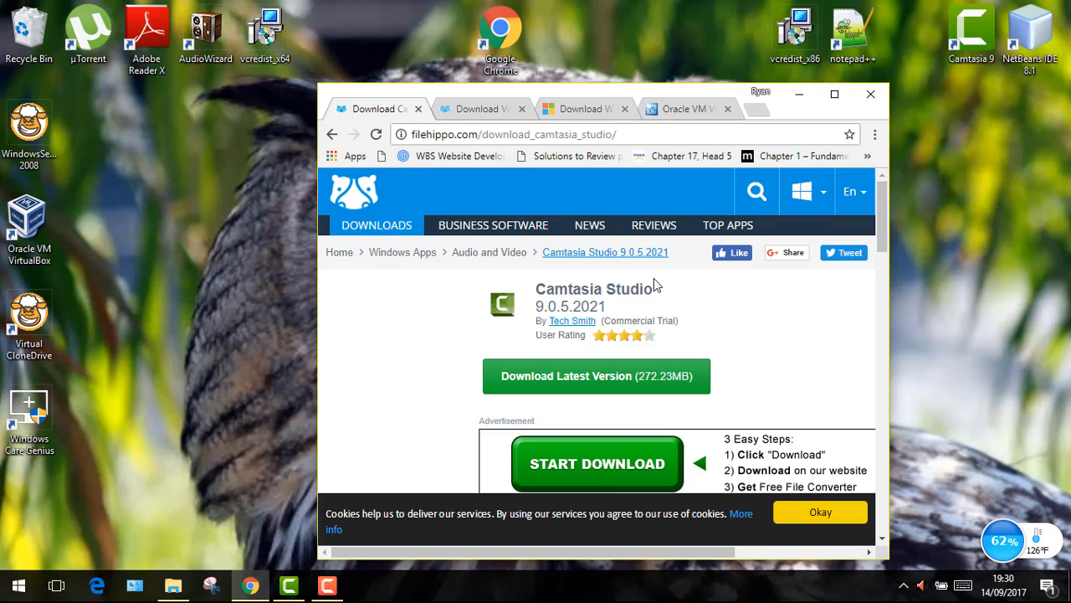
{"action": "left_click", "coordinate": [565, 395]}
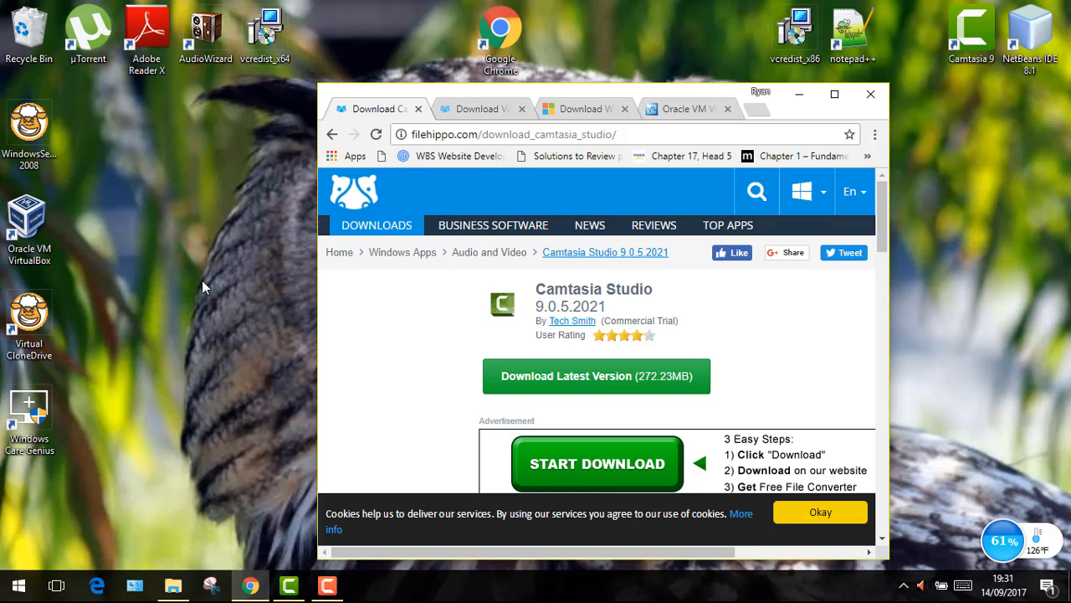
{"action": "left_click", "coordinate": [118, 303]}
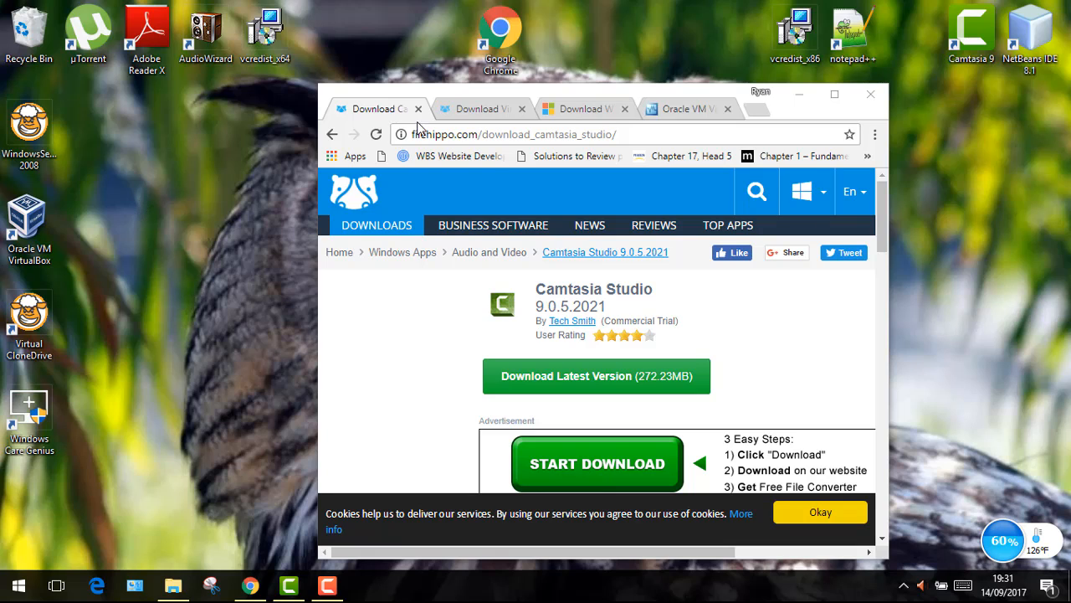
{"action": "left_click", "coordinate": [485, 111]}
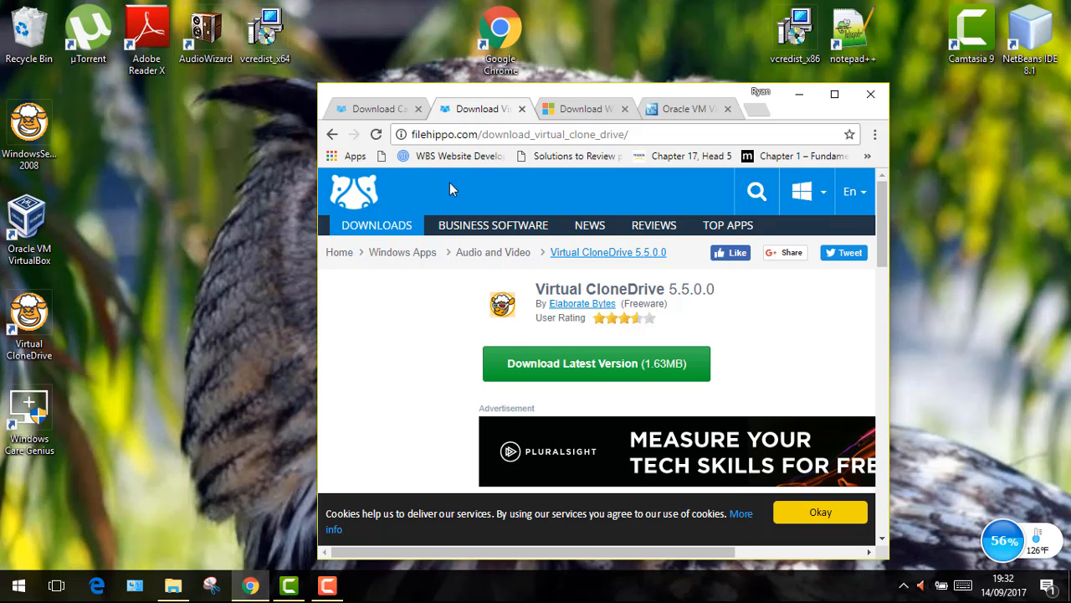
- View the Windows Server 2008 Standard download section on the Microsoft page and point out the WindowsServer 2008 image on the desktop
{"action": "left_click", "coordinate": [581, 111]}
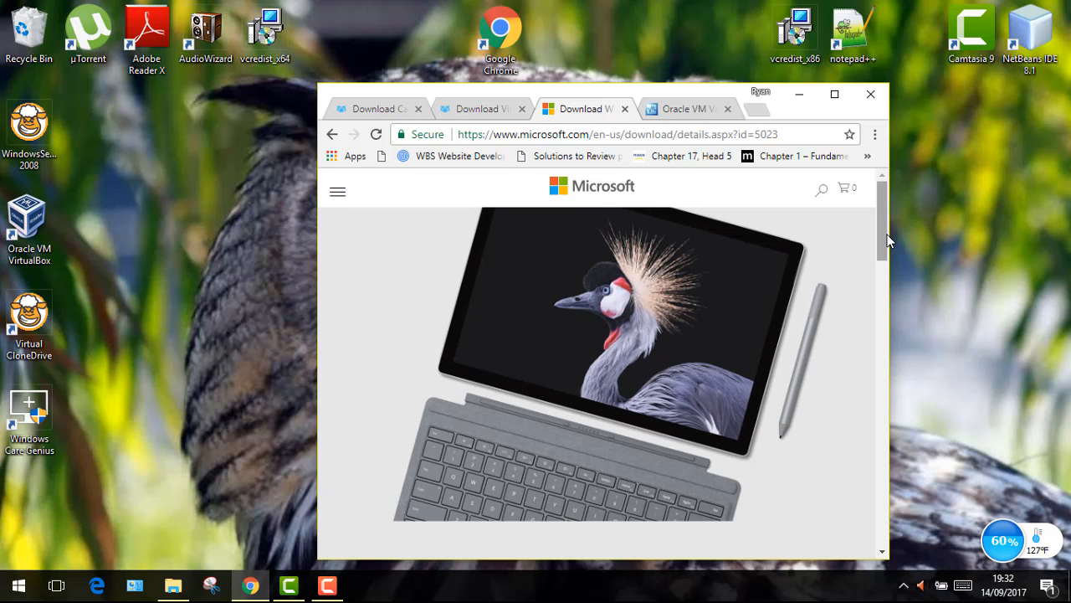
{"action": "left_click_drag", "start_coordinate": [883, 235], "coordinate": [878, 343]}
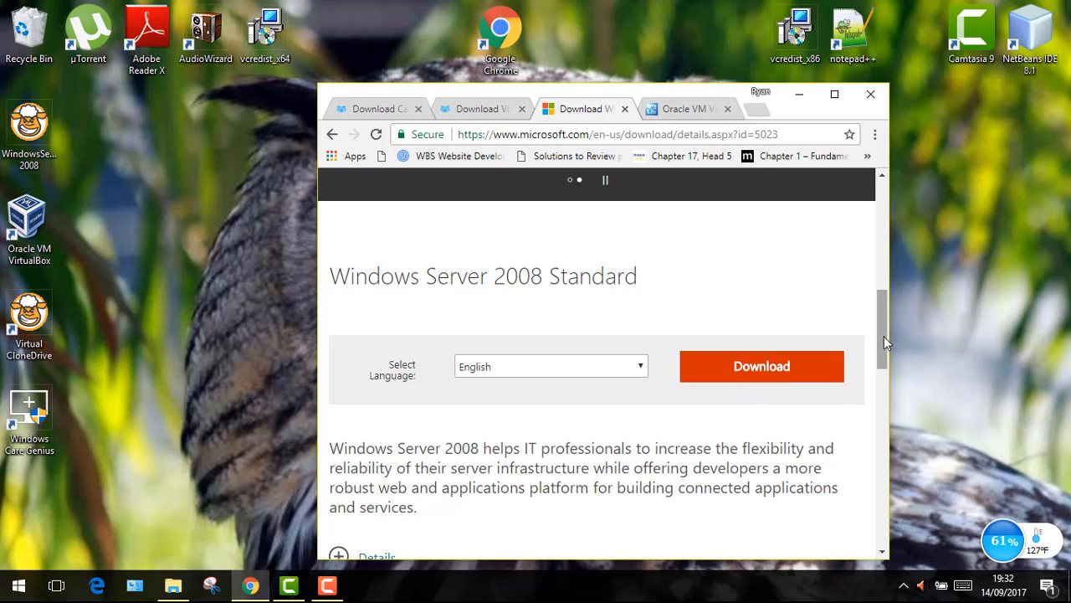
{"action": "mouse_move", "coordinate": [883, 335]}
{"action": "left_mouse_down"}
{"action": "mouse_move", "coordinate": [886, 377]}
{"action": "mouse_move", "coordinate": [889, 274]}
{"action": "mouse_move", "coordinate": [887, 318]}
{"action": "left_mouse_up"}
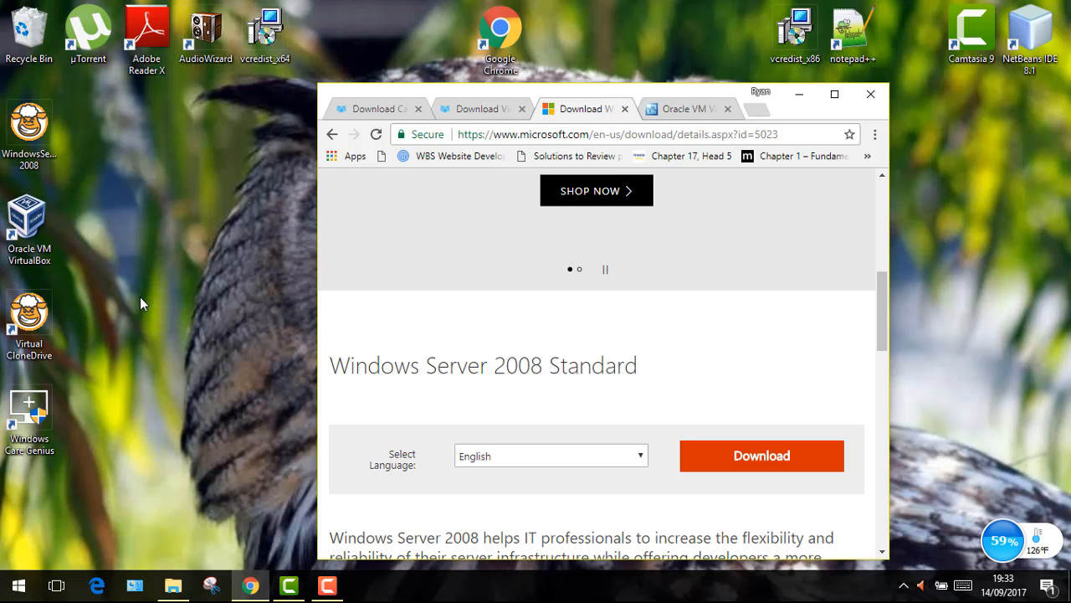
{"action": "left_click", "coordinate": [38, 141]}
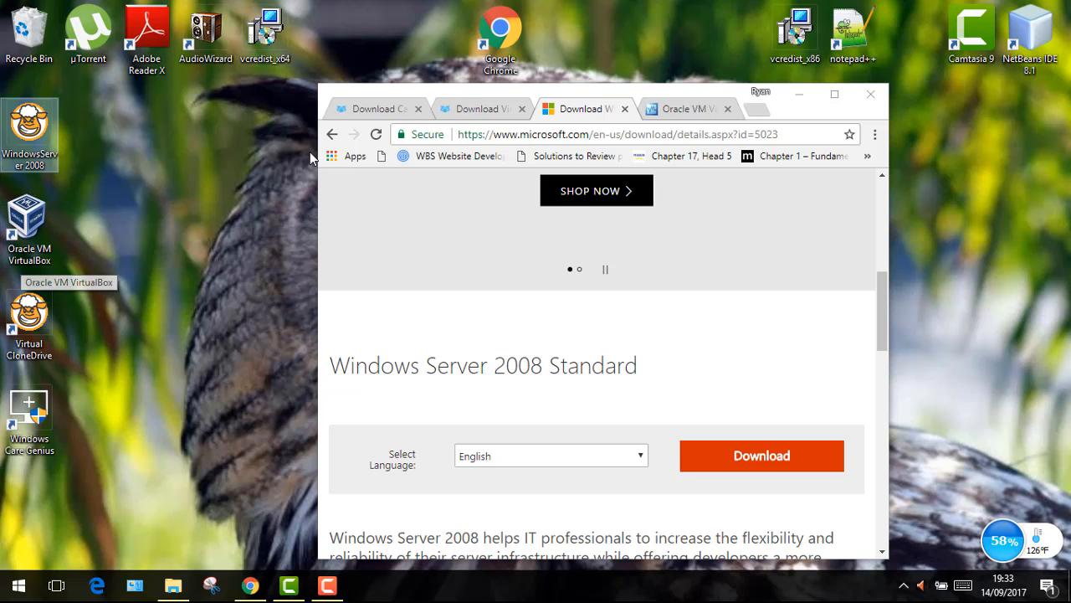
- View the VirtualBox 5.1 download on virtualbox.org and minimize the browser
{"action": "left_click", "coordinate": [657, 117]}
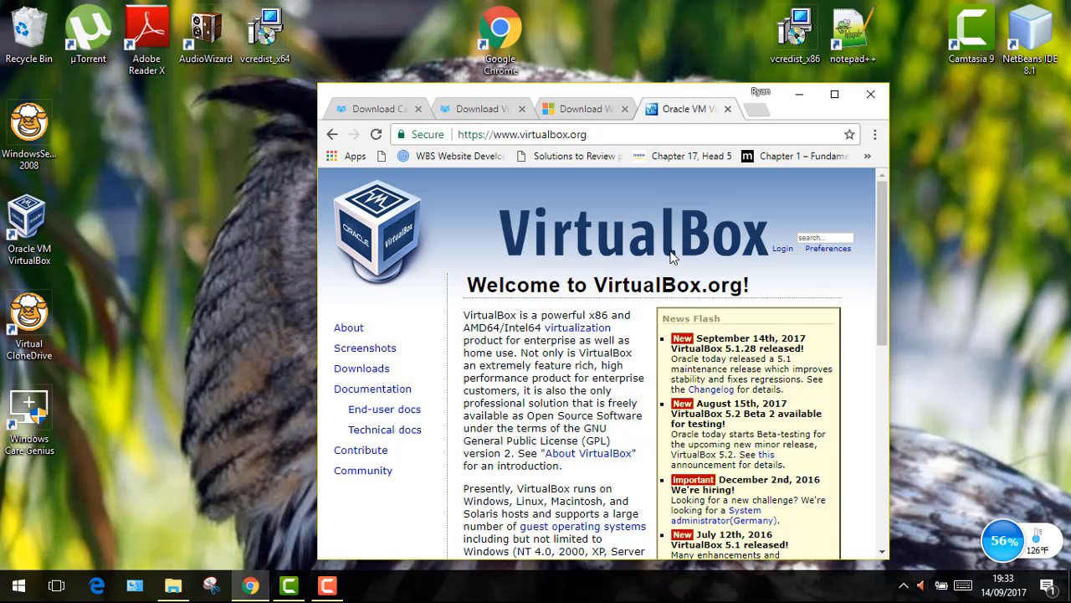
{"action": "scroll", "coordinate": [886, 308], "scroll_direction": "down", "scroll_amount": 1}
{"action": "scroll", "coordinate": [887, 307], "scroll_direction": "down", "scroll_amount": 3}
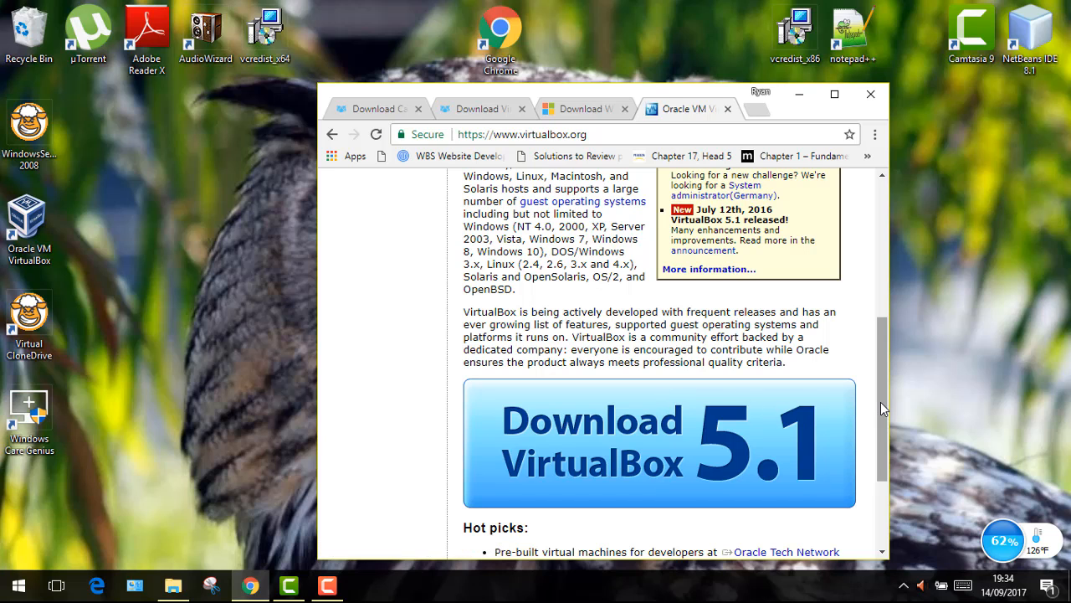
{"action": "left_click_drag", "start_coordinate": [880, 402], "coordinate": [882, 284]}
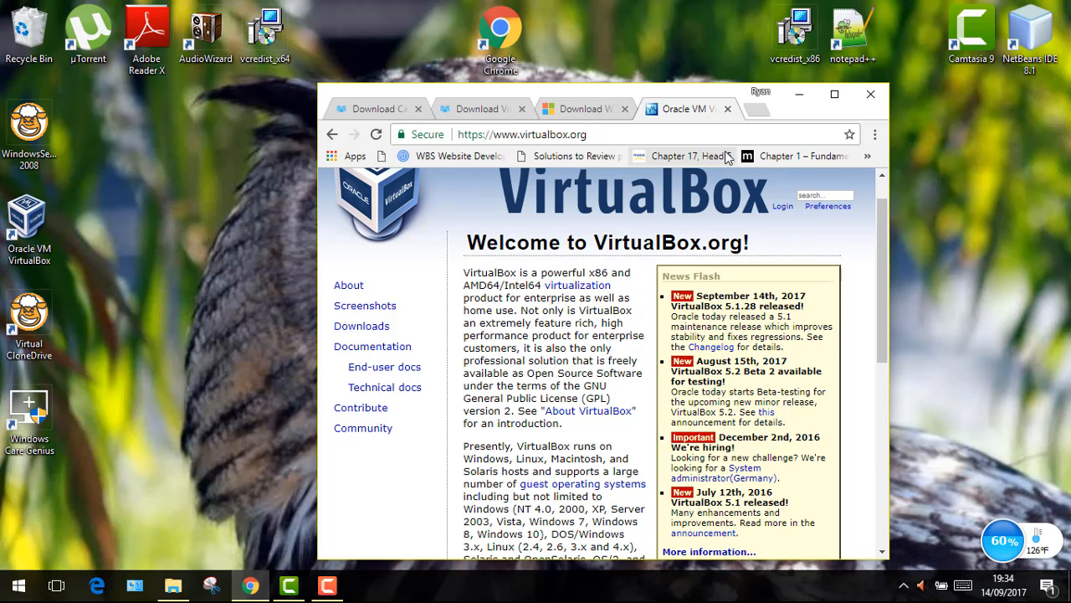
{"action": "left_click", "coordinate": [793, 100]}
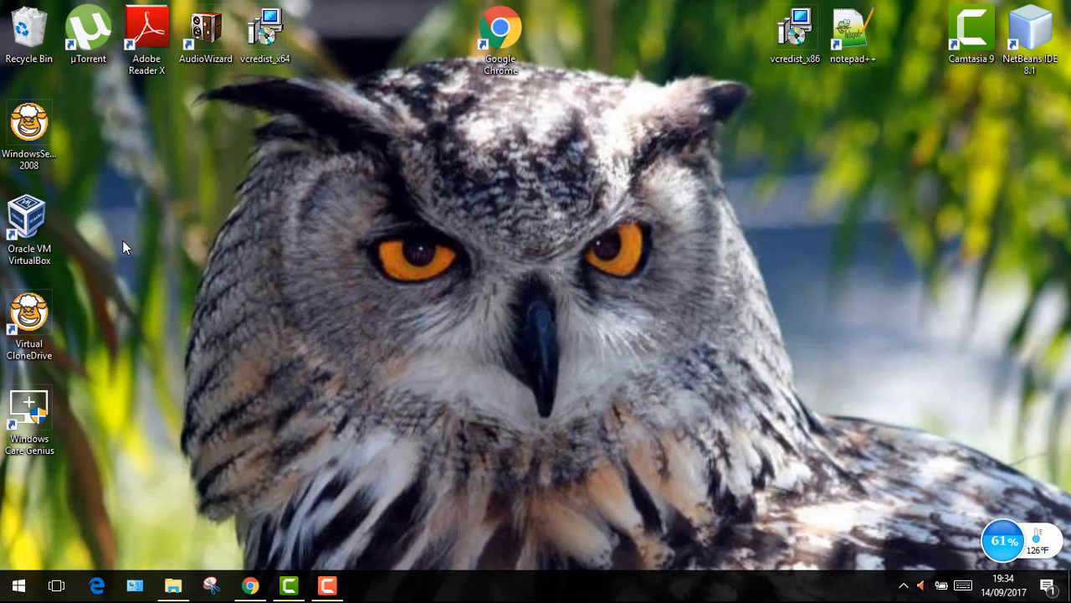
- Open Oracle VM VirtualBox and define a new virtual machine named Server 2008, Microsoft Windows, Windows 7 (64-bit), with 2048 MB of memory
{"action": "double_click", "coordinate": [30, 250]}
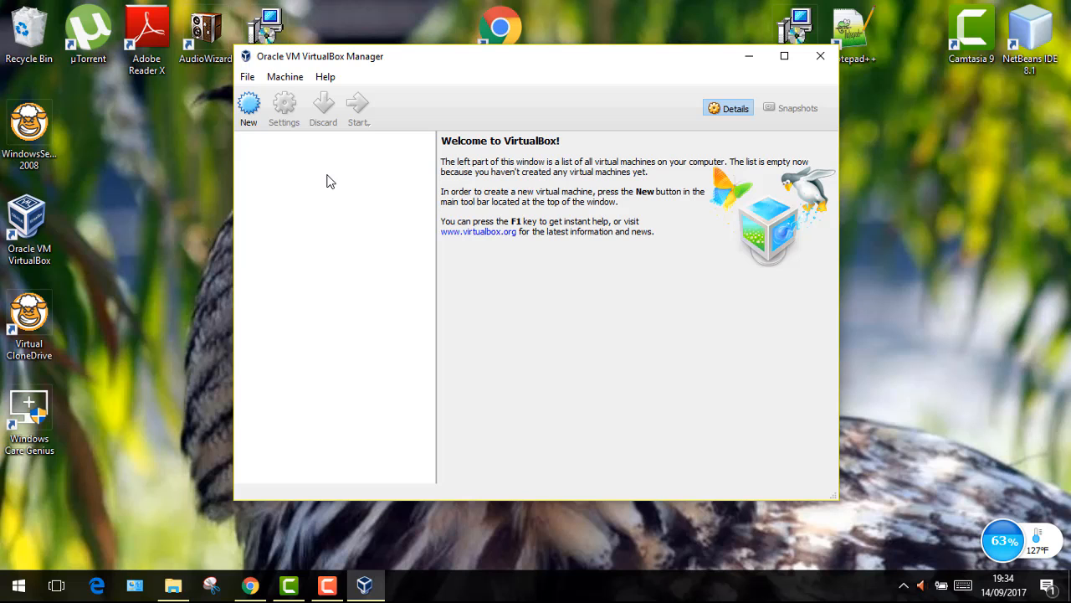
{"action": "left_click", "coordinate": [251, 107]}
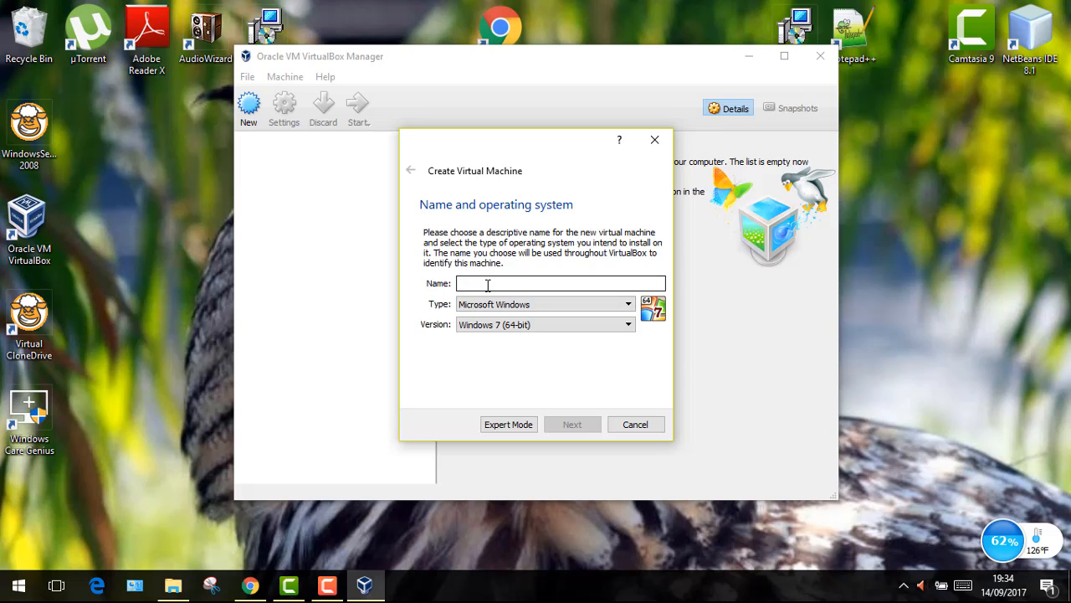
{"action": "type", "text": "Se"}
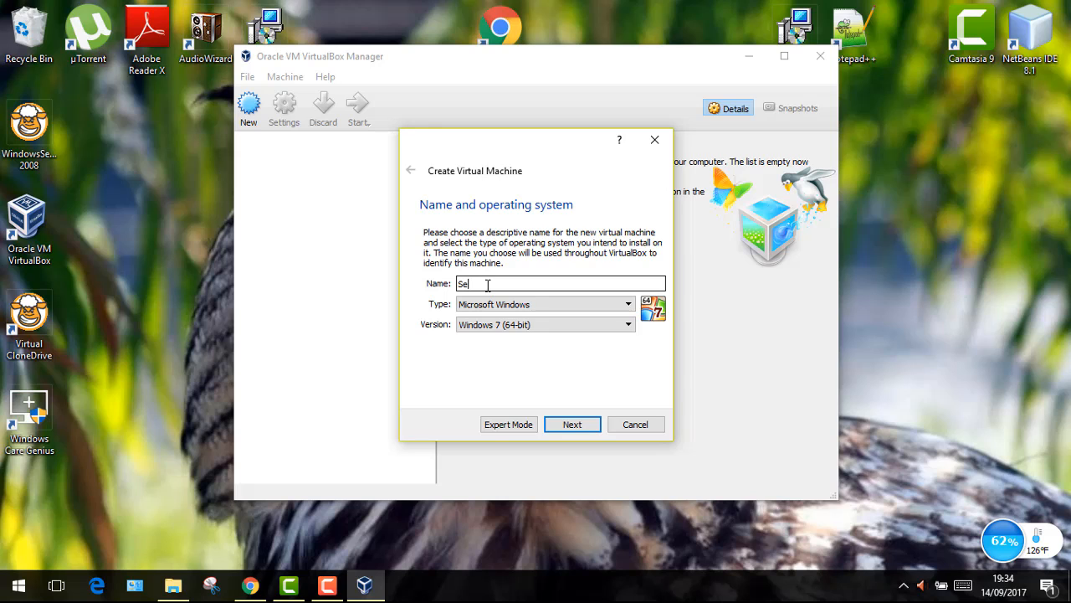
{"action": "type", "text": "rver 2008"}
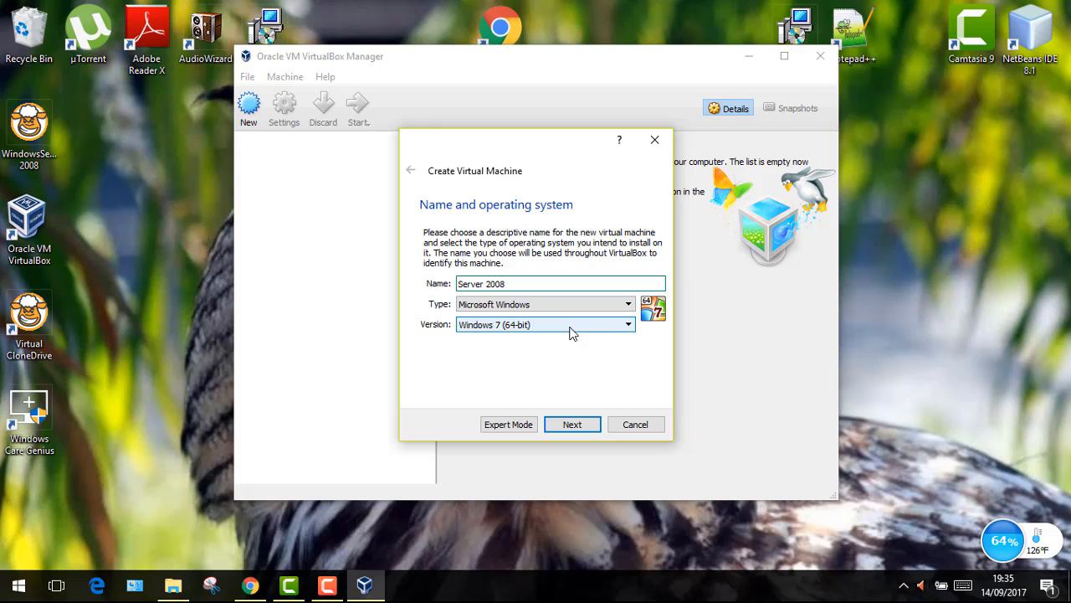
{"action": "left_click", "coordinate": [581, 429]}
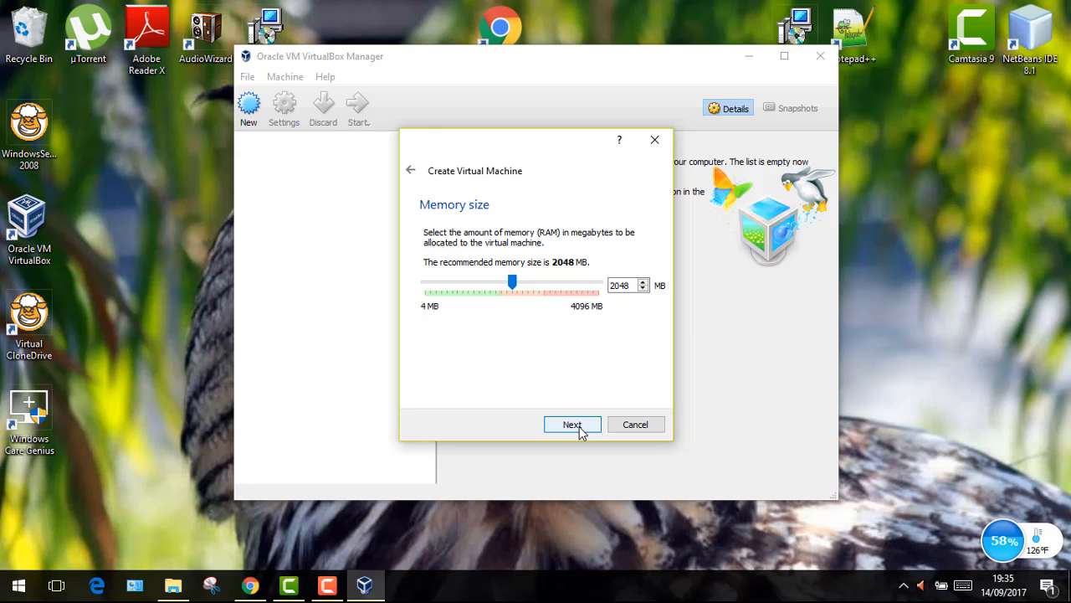
{"action": "left_click", "coordinate": [581, 431]}
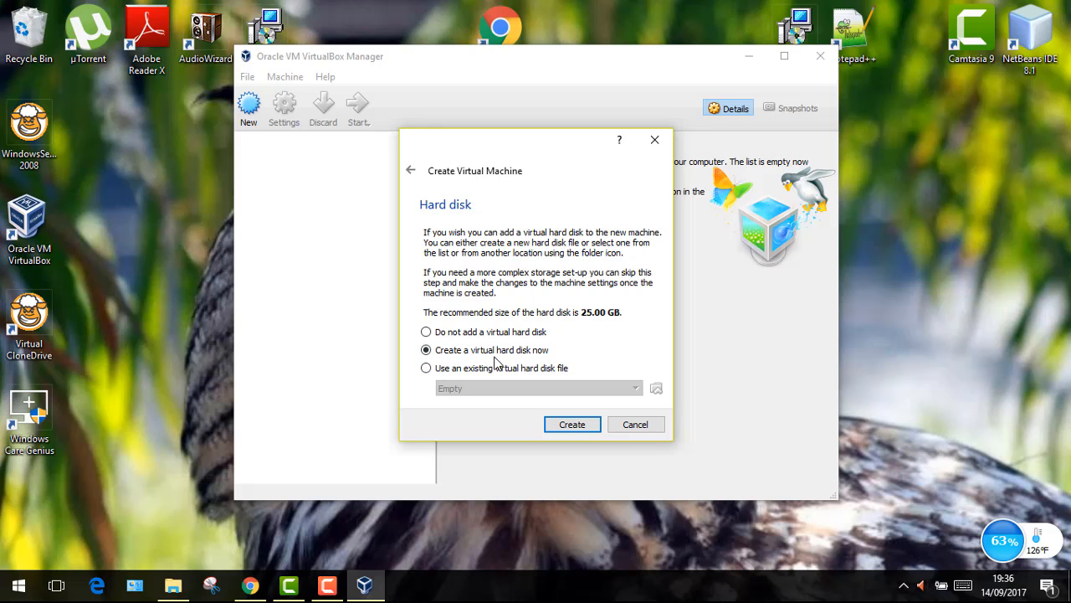
- Create a new virtual hard disk for the machine as a dynamically allocated VDI (VirtualBox Disk Image)
{"action": "left_click", "coordinate": [566, 424]}
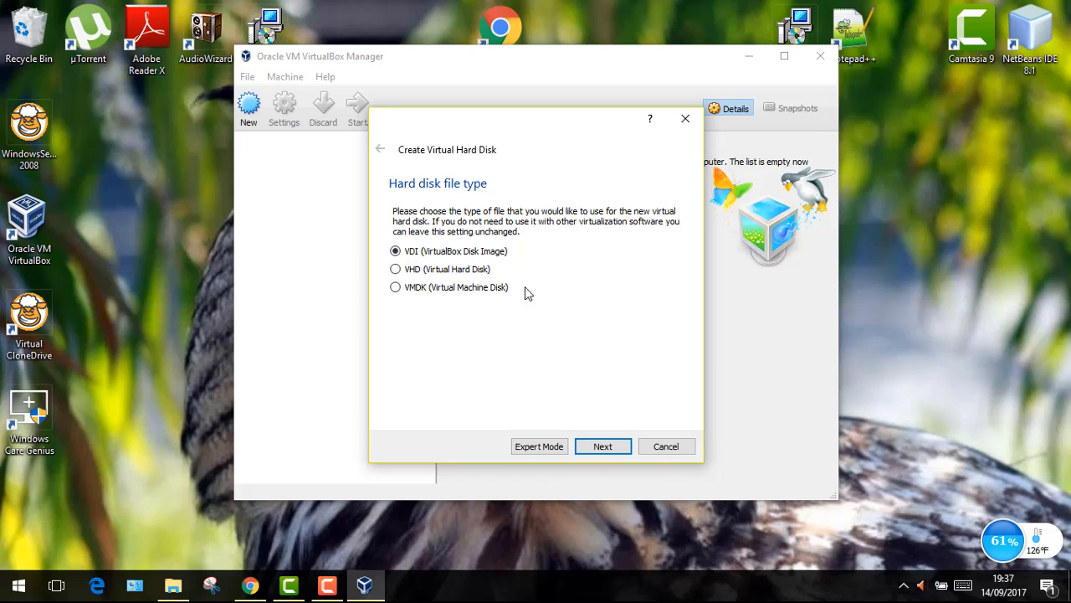
{"action": "left_click", "coordinate": [613, 449]}
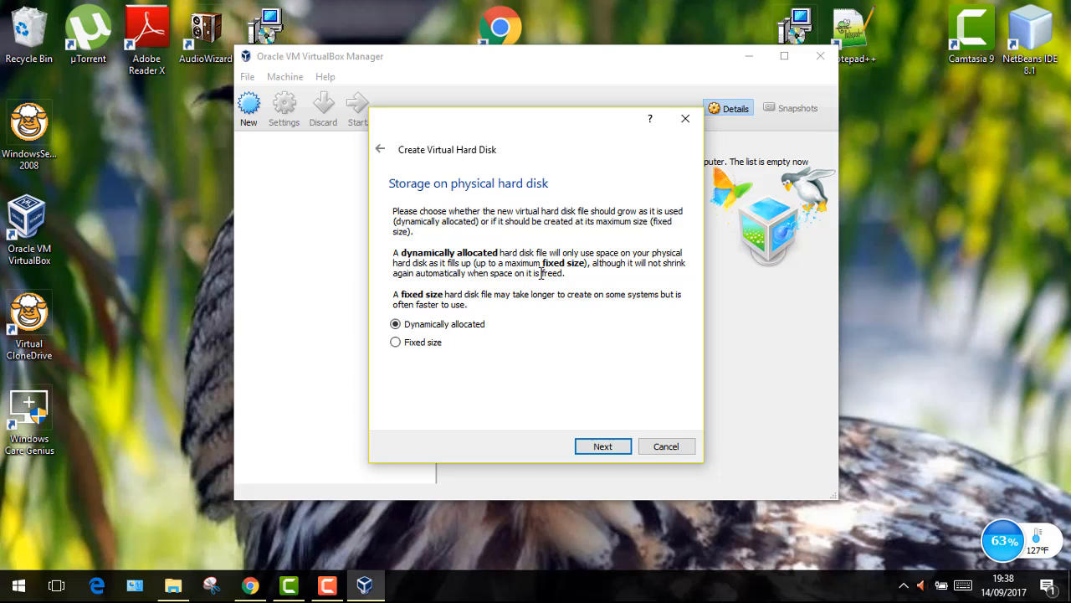
{"action": "left_click", "coordinate": [601, 446]}
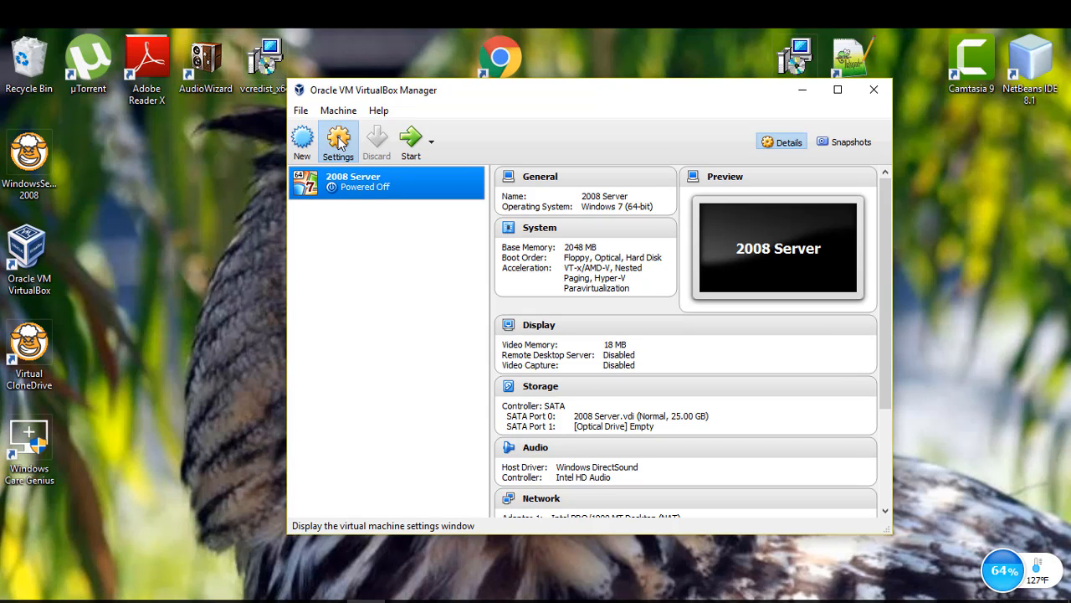
- Examine the advanced network options of Adapter 1 in the 2008 Server machine's settings and accept them
{"action": "left_click", "coordinate": [338, 143]}
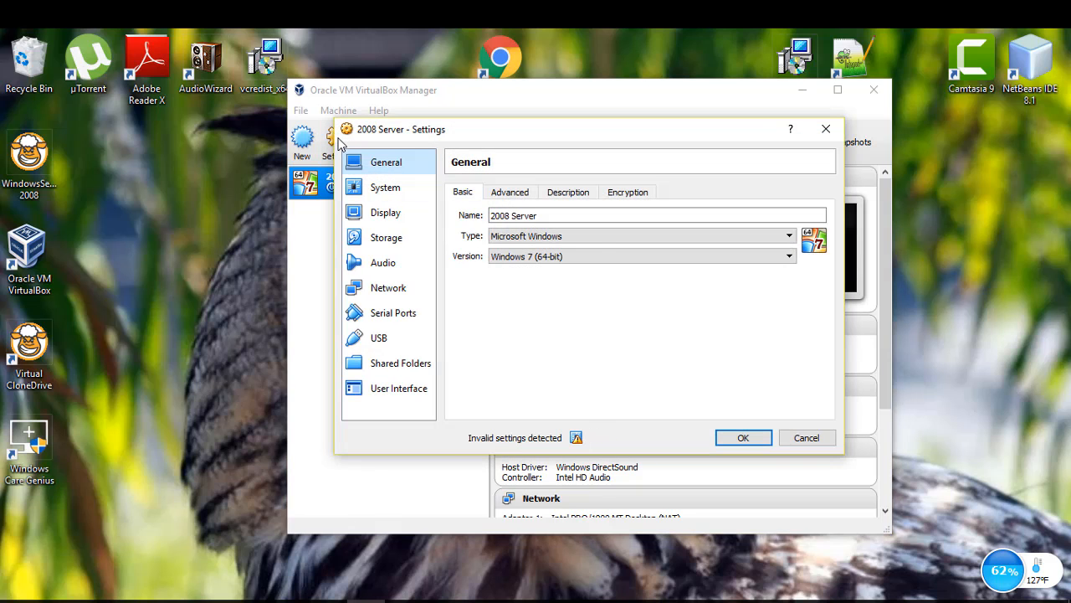
{"action": "left_click", "coordinate": [385, 290]}
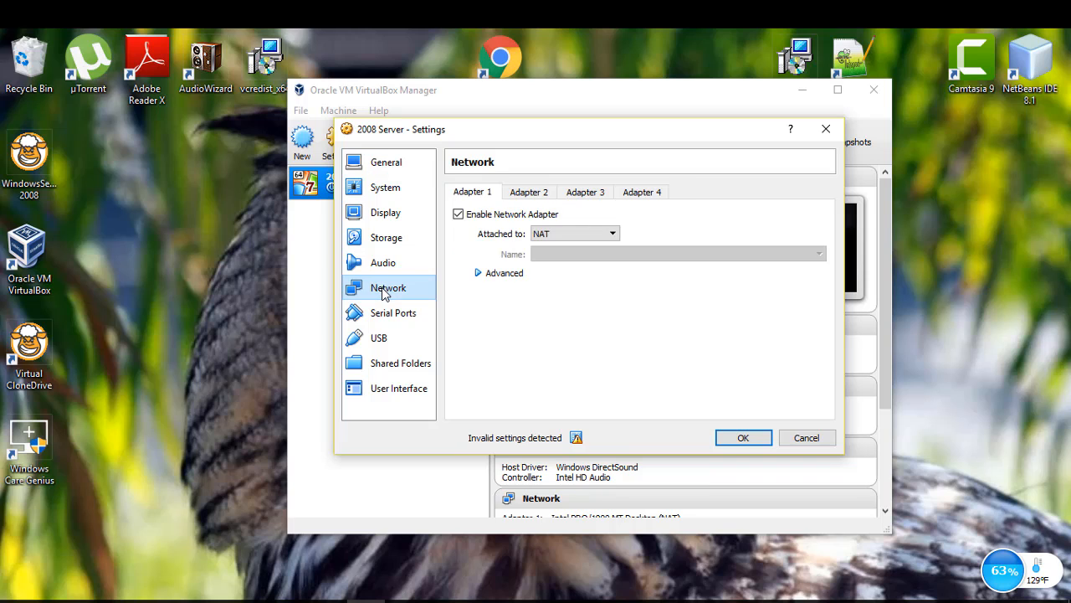
{"action": "left_click", "coordinate": [505, 273]}
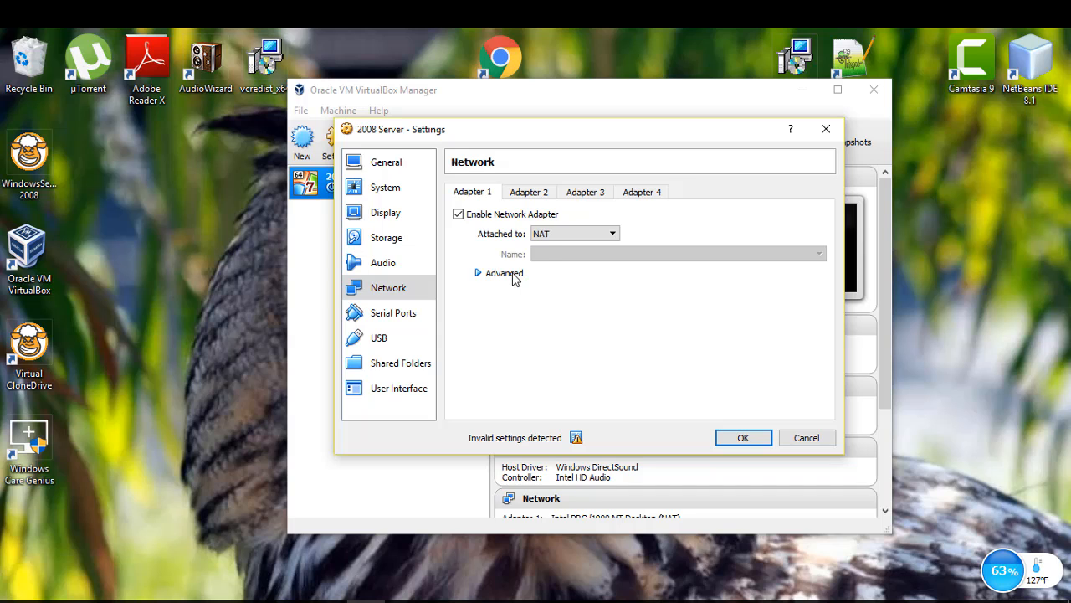
{"action": "left_click", "coordinate": [512, 277]}
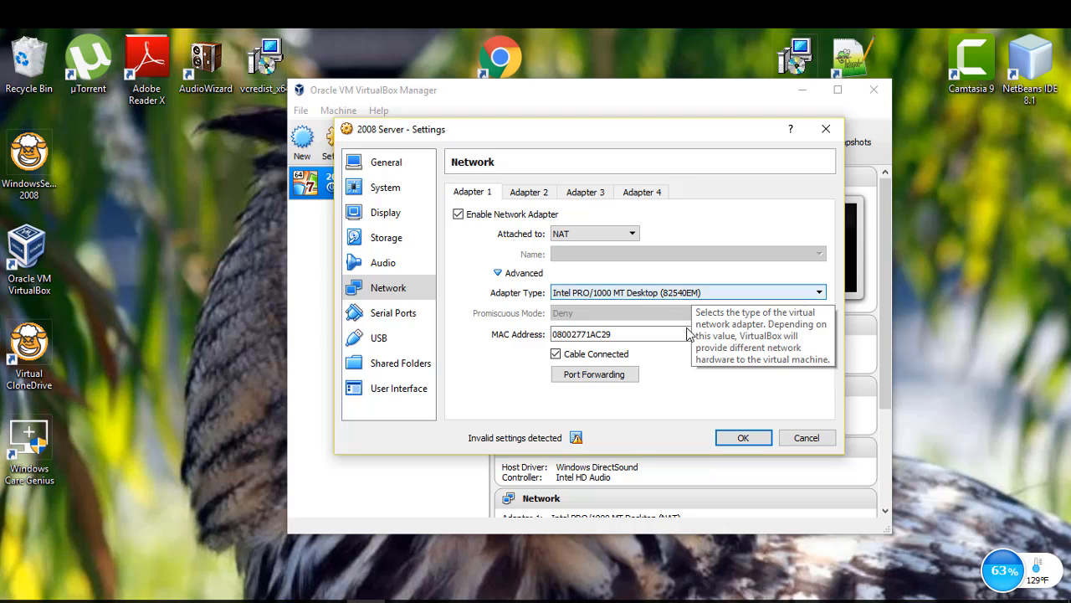
{"action": "left_click", "coordinate": [728, 438]}
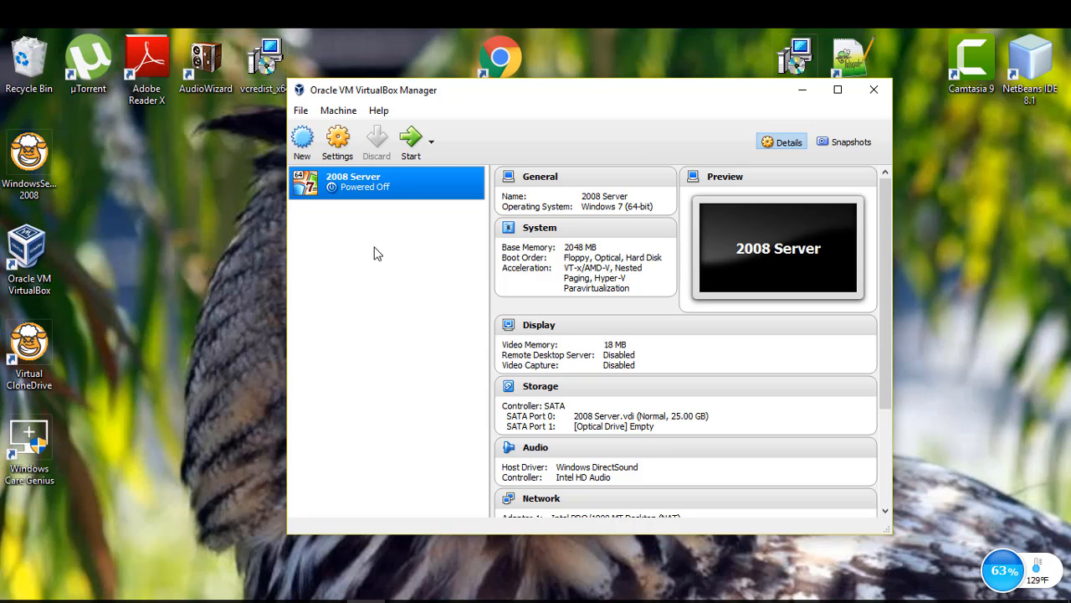
- Start the 2008 Server virtual machine with Host Drive 'H:' as its start-up disk
{"action": "double_click", "coordinate": [367, 190]}
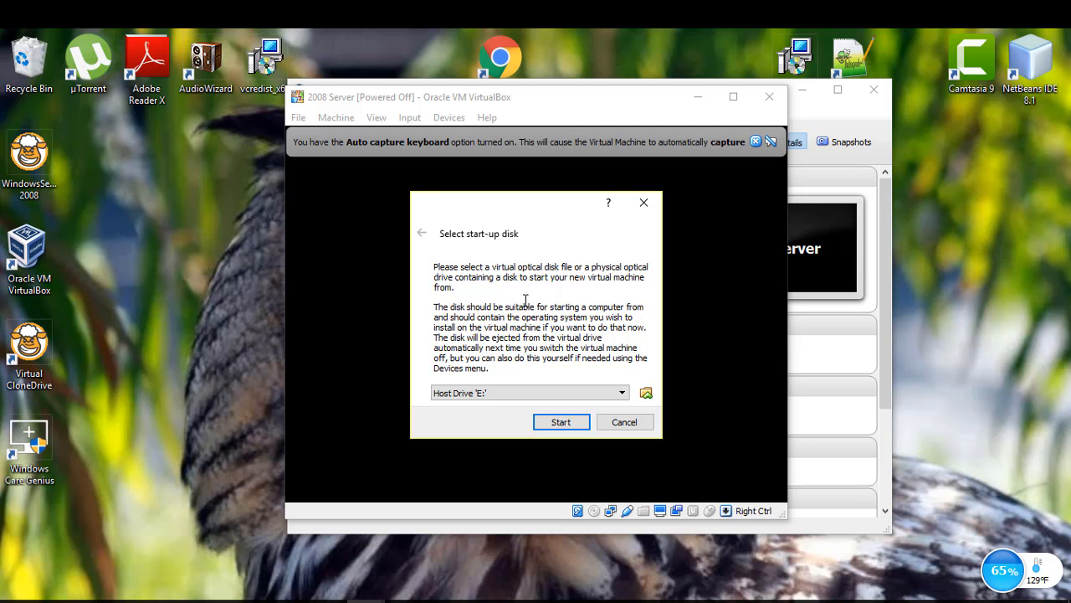
{"action": "left_click", "coordinate": [623, 394]}
{"action": "left_click", "coordinate": [623, 395]}
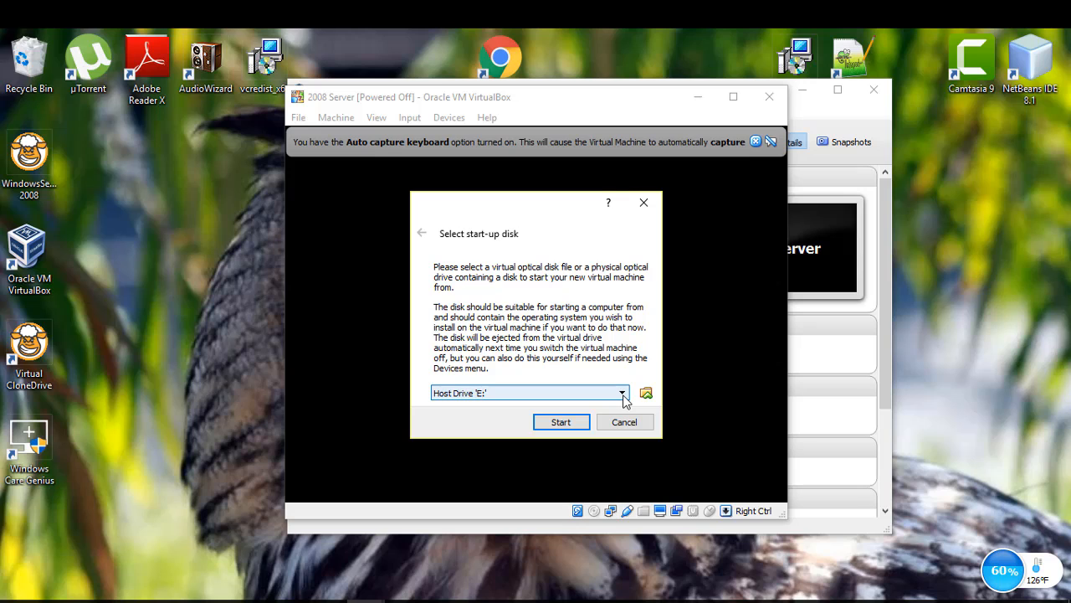
{"action": "left_click", "coordinate": [623, 395]}
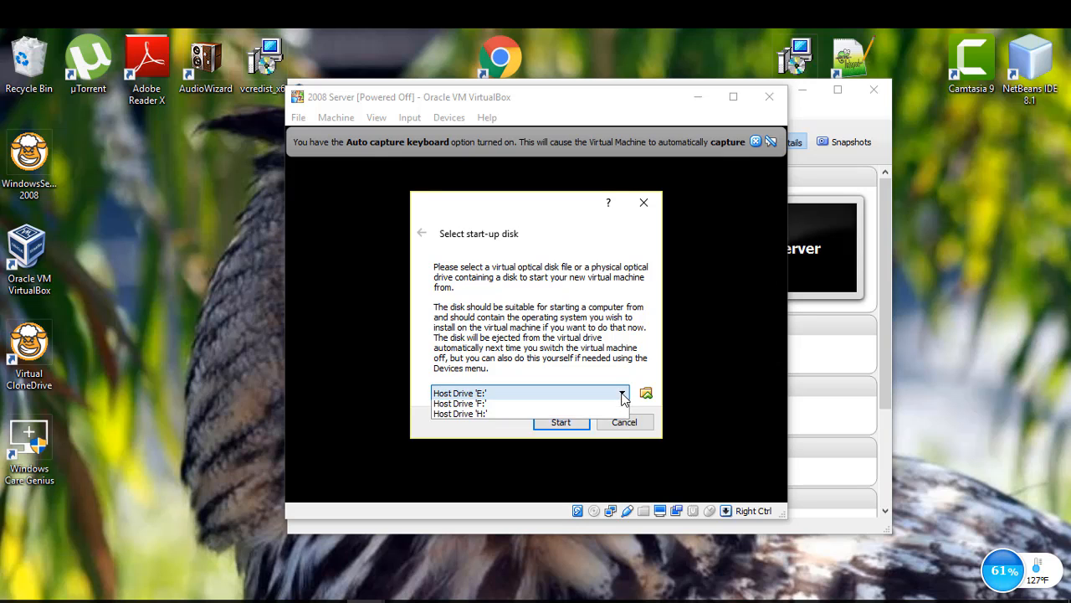
{"action": "left_click", "coordinate": [544, 426]}
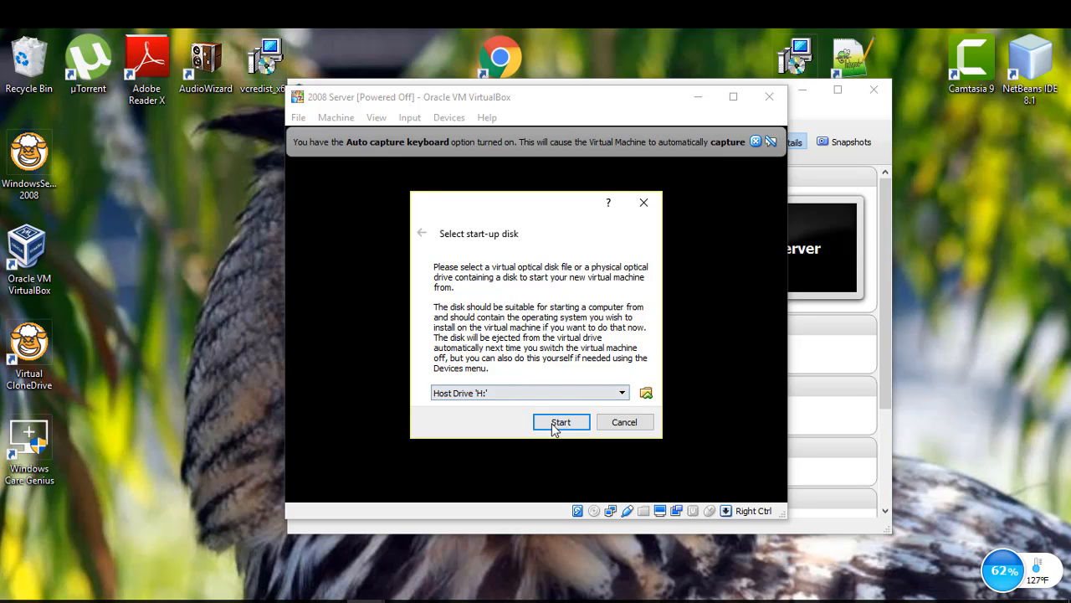
{"action": "left_click", "coordinate": [561, 422]}
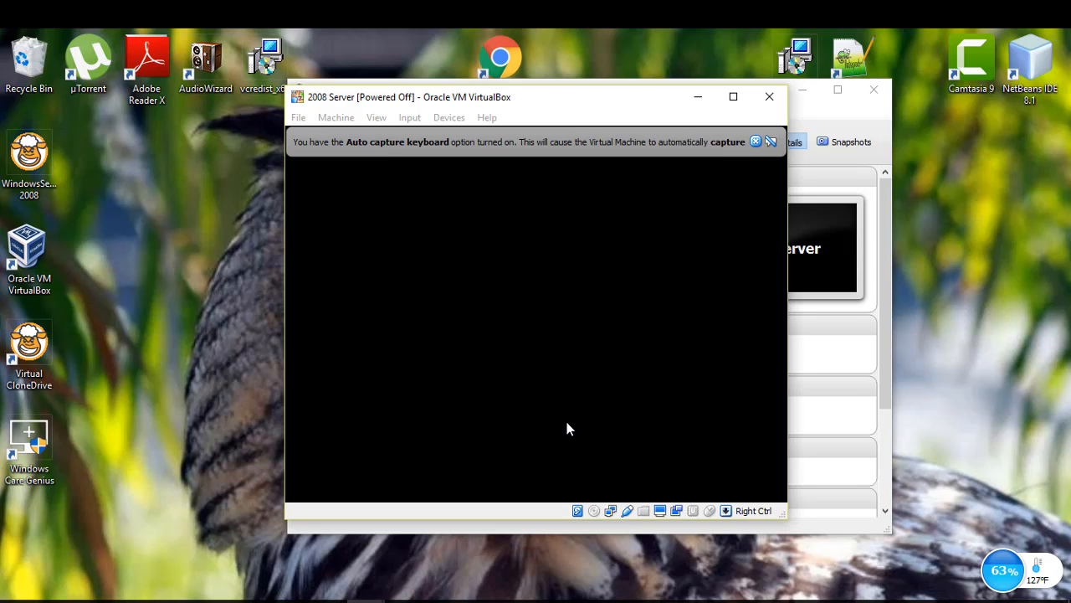